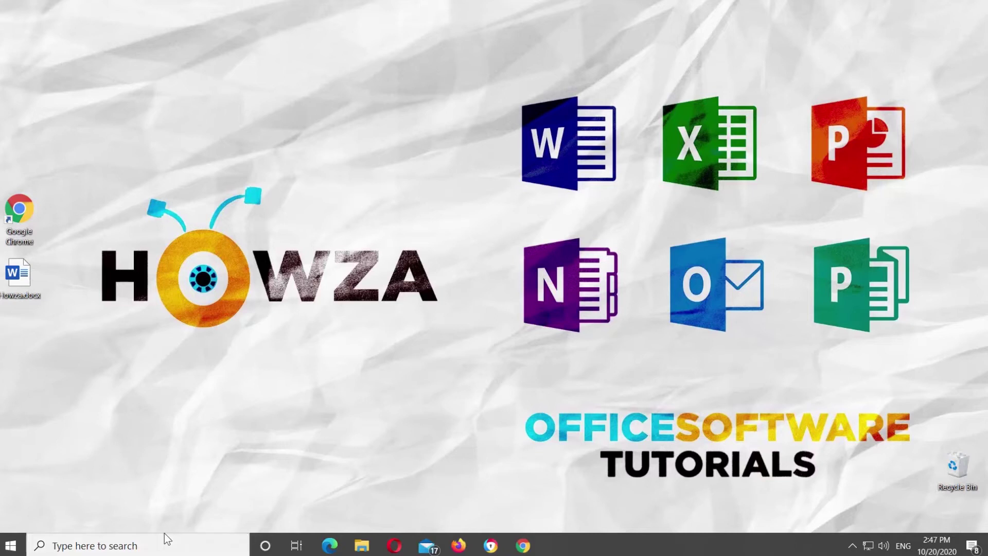
# Launch Word from the taskbar search and go to its New template gallery
pyautogui.click(163, 544)
pyautogui.write('w')
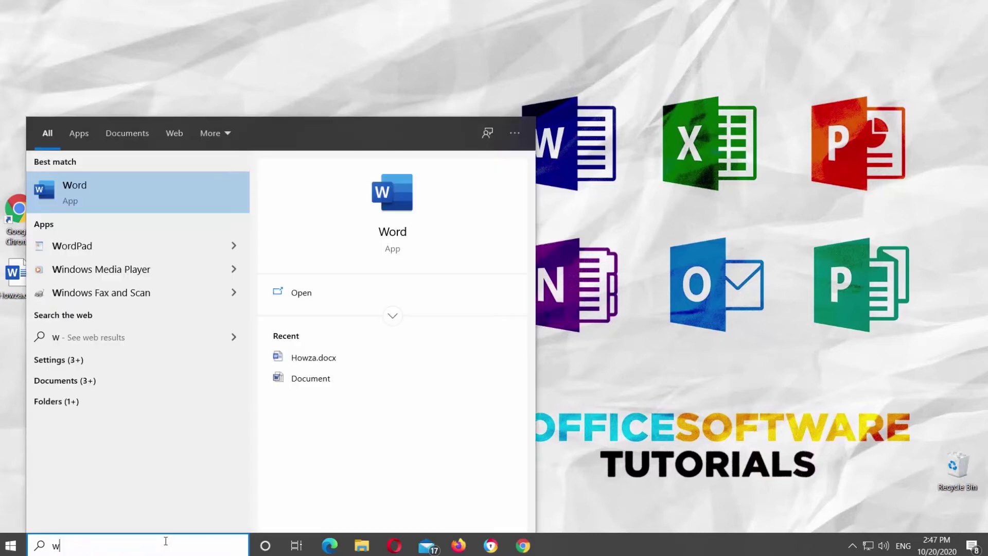
pyautogui.write('ord')
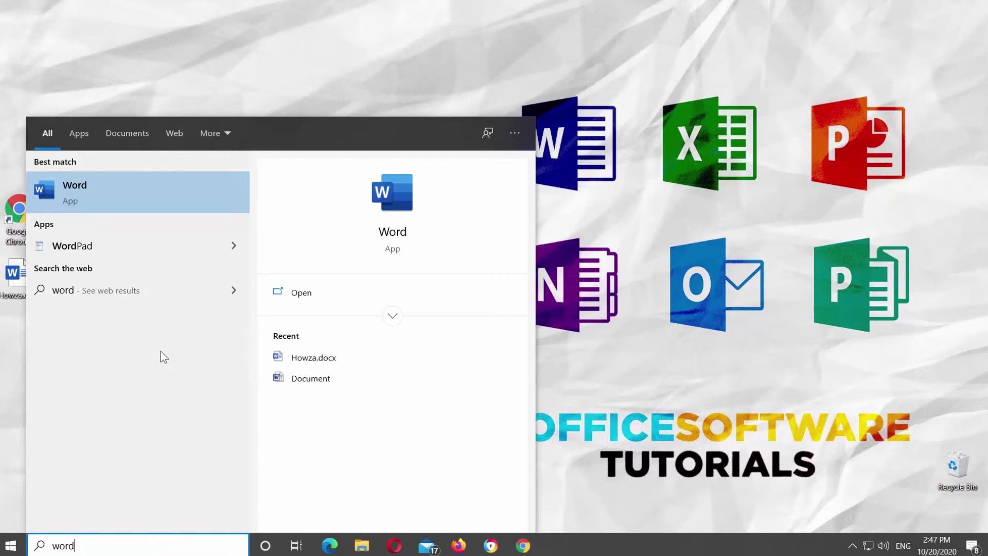
pyautogui.click(164, 191)
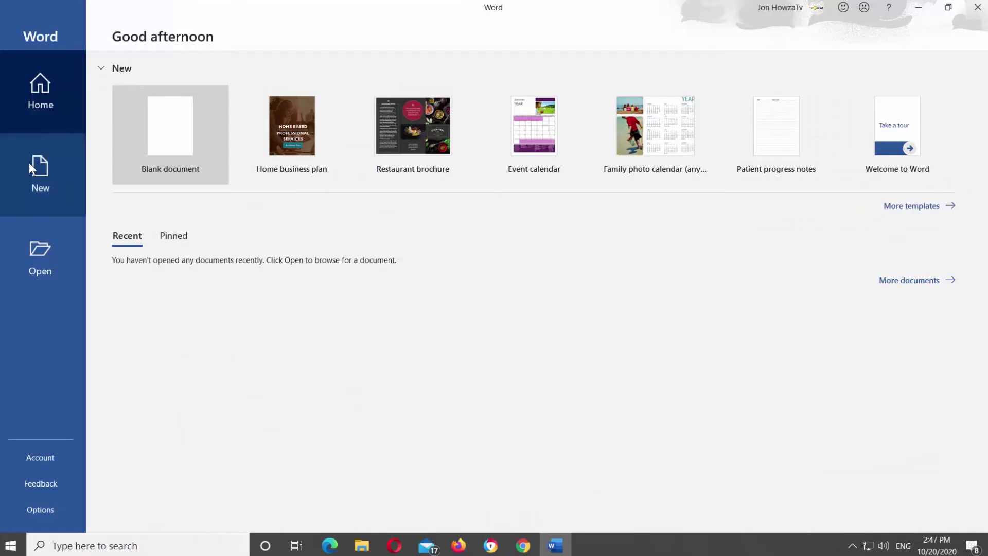
pyautogui.click(29, 163)
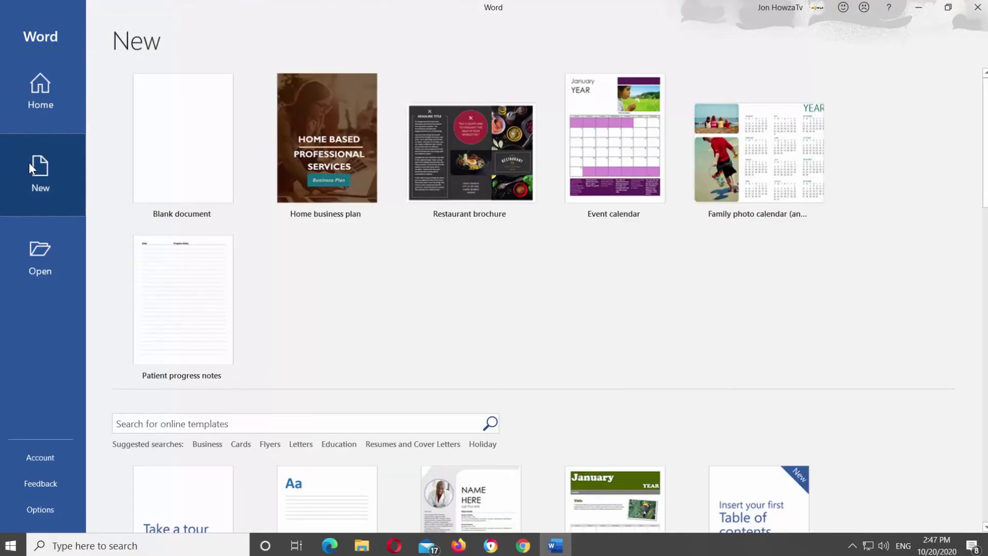
# Find the Home business plan template through the Business template suggestions
pyautogui.click(208, 444)
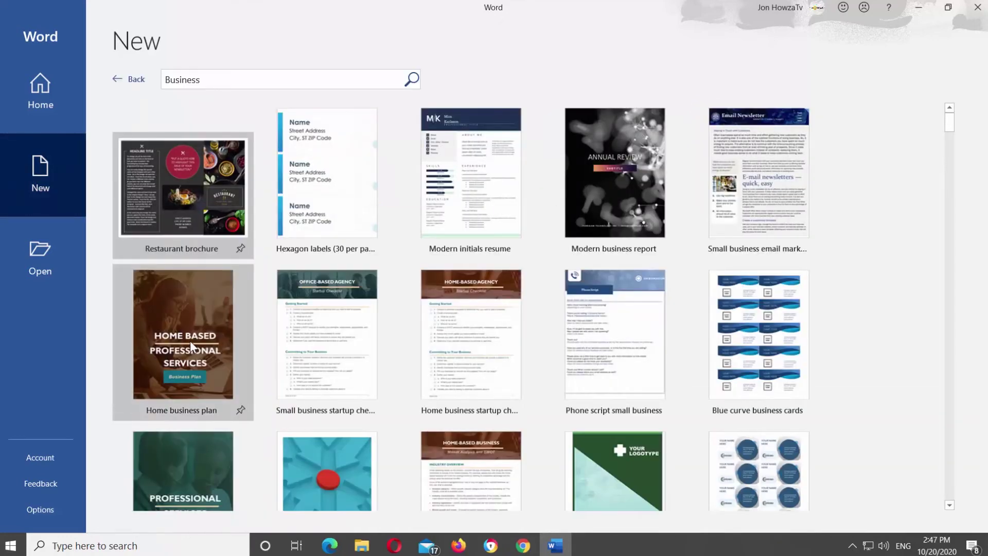
pyautogui.click(188, 314)
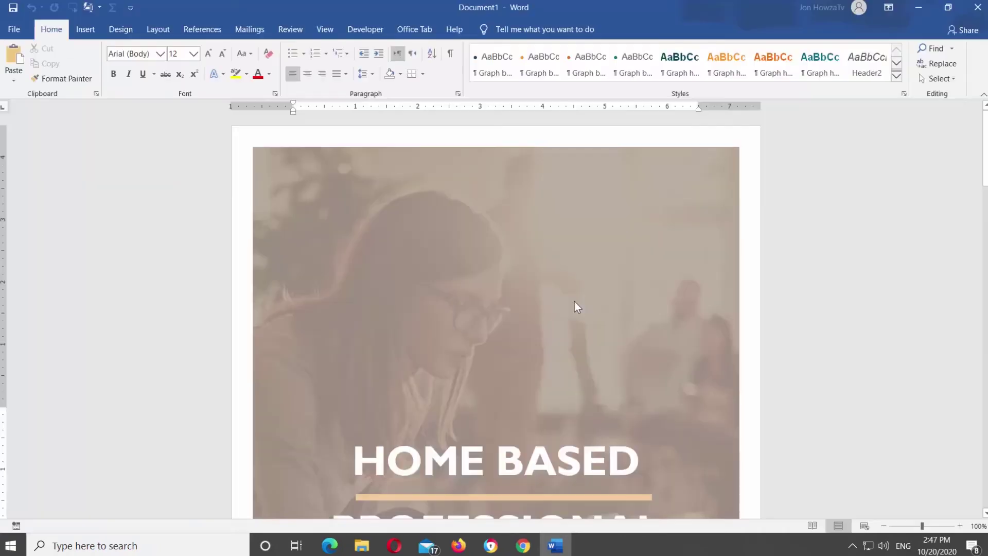
pyautogui.scroll(-5, 571, 292)
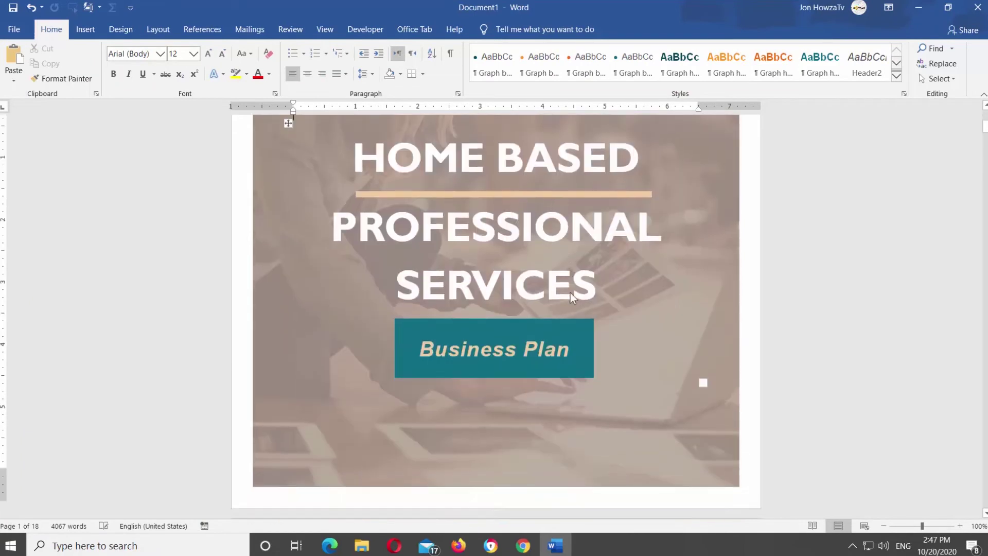
pyautogui.scroll(-10, 570, 293)
pyautogui.scroll(-3, 570, 293)
pyautogui.moveTo(985, 146); pyautogui.dragTo(984, 310)
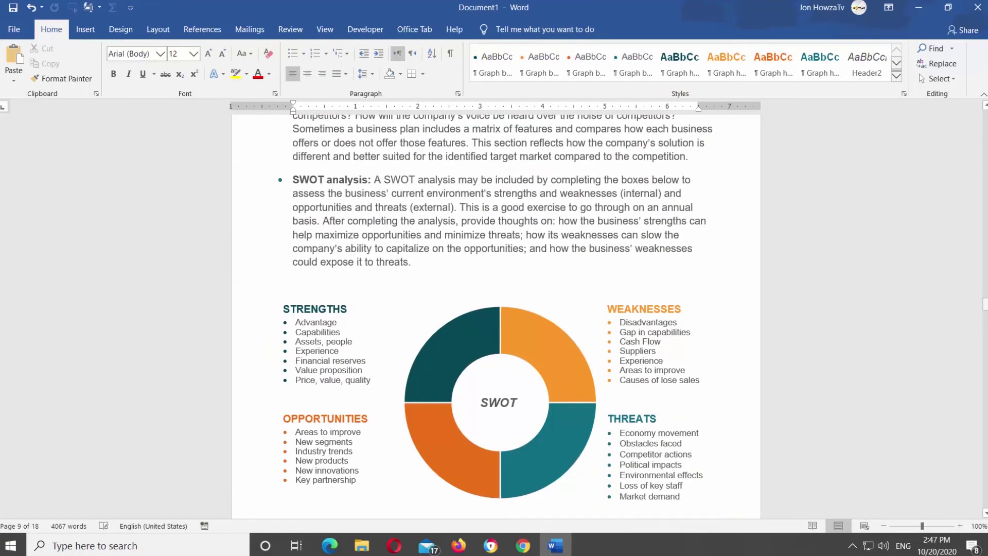
pyautogui.moveTo(984, 310); pyautogui.dragTo(985, 291)
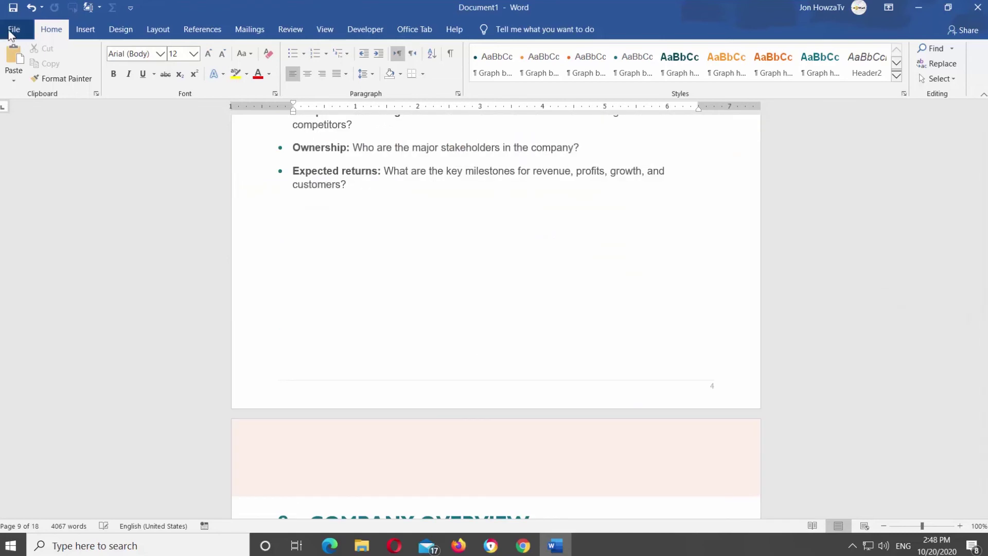
pyautogui.click(15, 29)
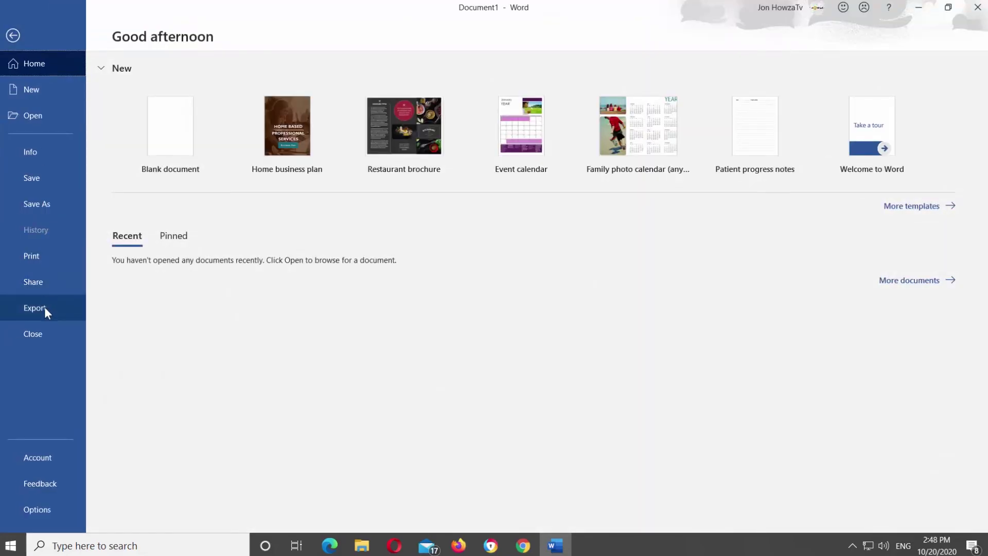
# Open a Save As dialog in the second OneDrive - Personal folder via Share > Save to Cloud
pyautogui.click(44, 282)
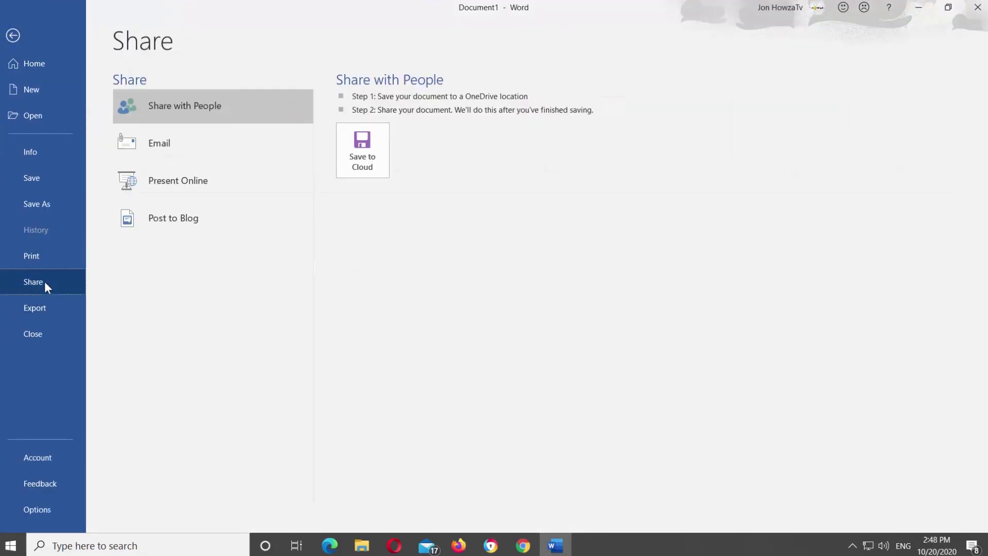
pyautogui.click(260, 99)
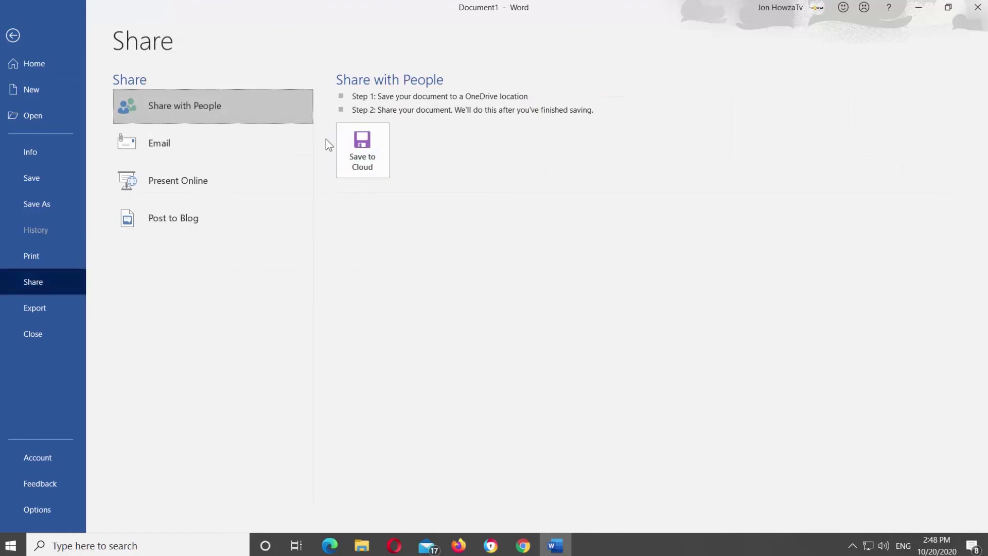
pyautogui.click(366, 157)
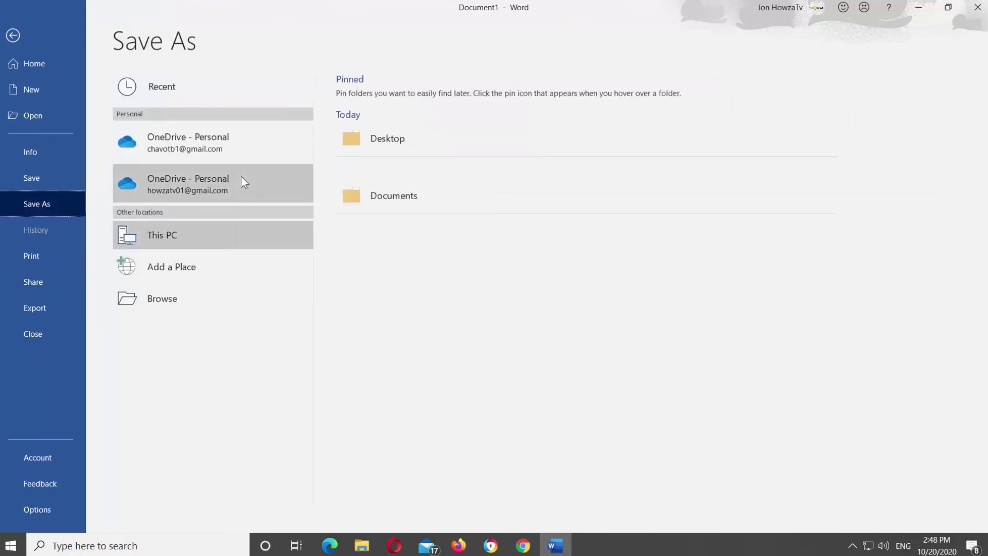
pyautogui.click(225, 184)
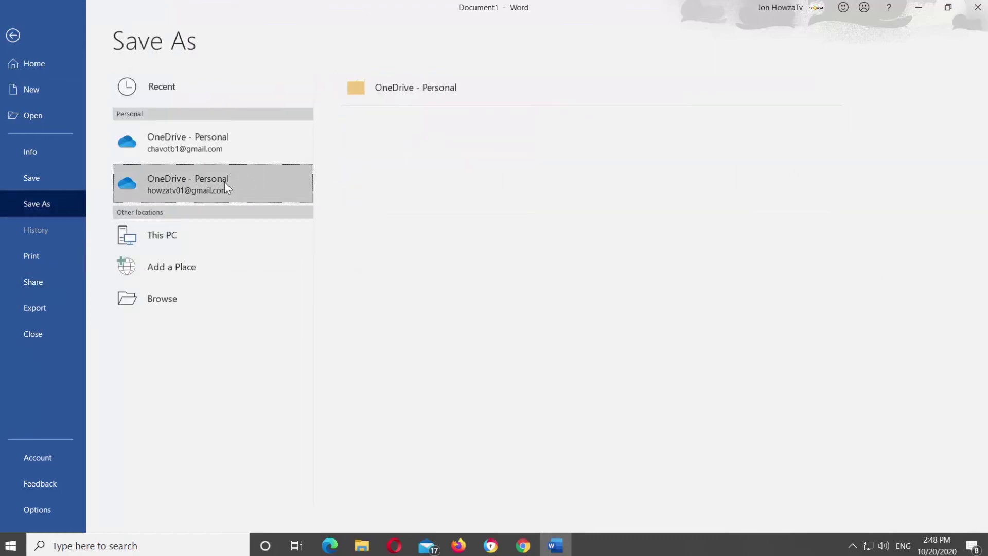
pyautogui.click(444, 88)
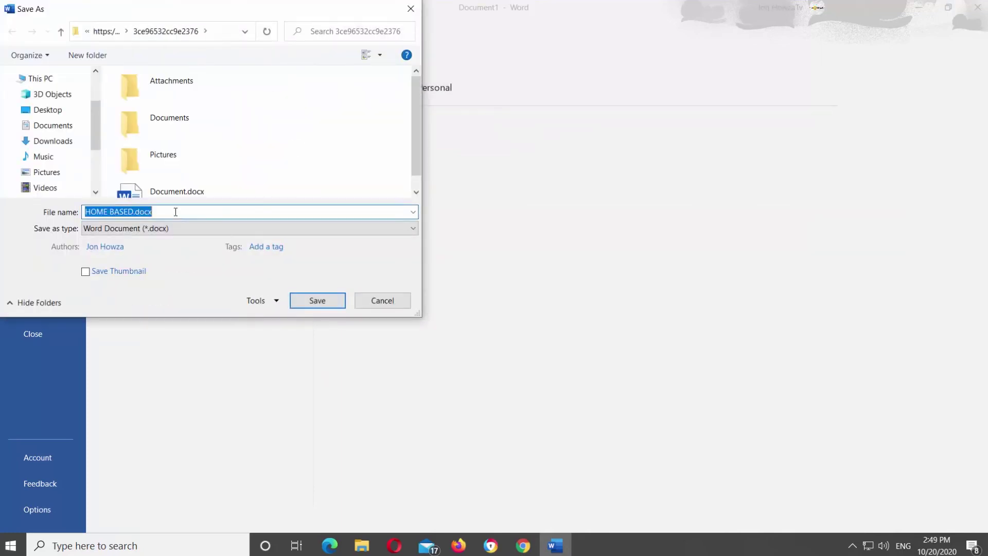
pyautogui.write('business plan')
# Save the document to OneDrive as 'business plan'
pyautogui.click(315, 306)
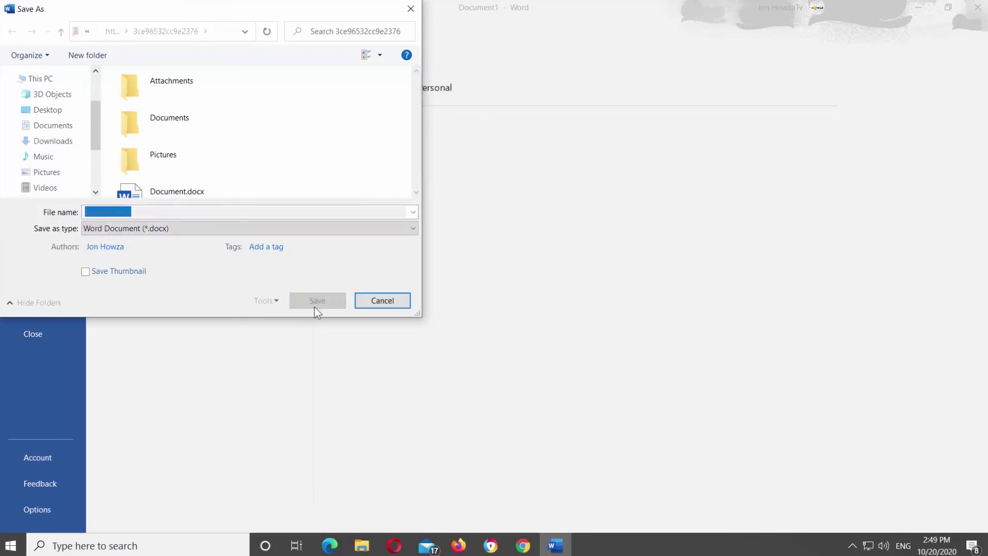